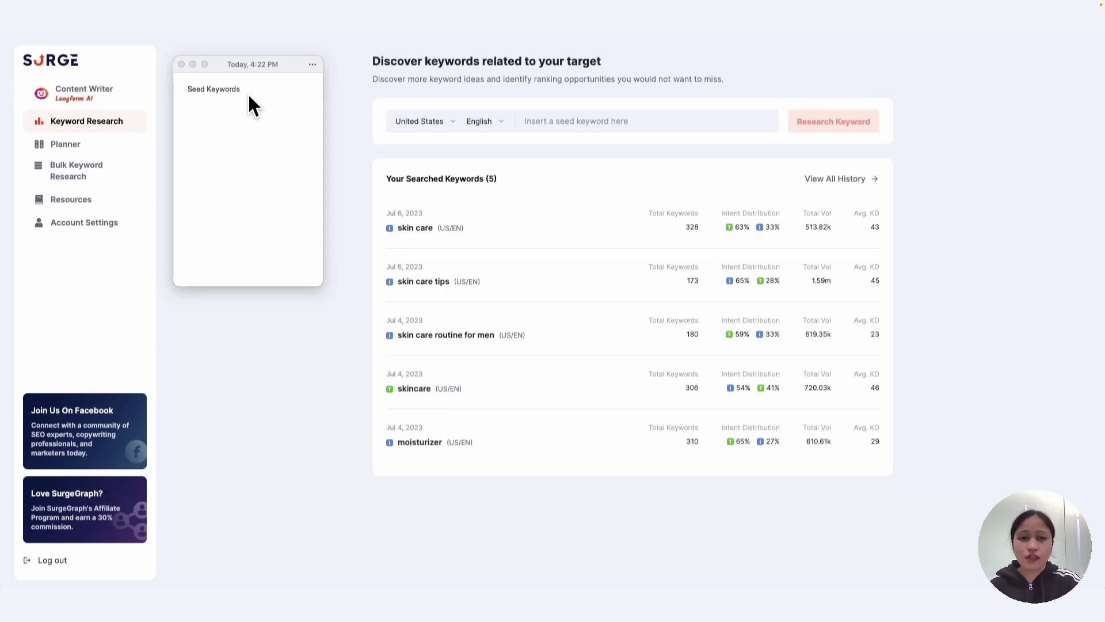
# Write 'skin care' as the first seed in the Stickies note, then go to the keyword search box.
pyautogui.click(205, 118)
pyautogui.write('skin care')
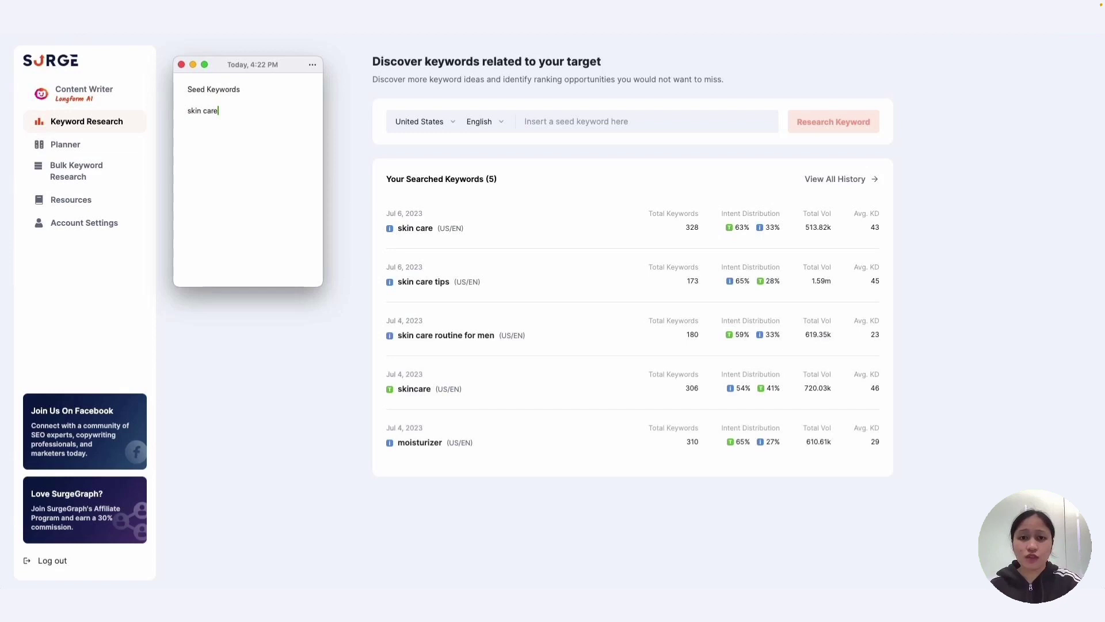
pyautogui.click(562, 126)
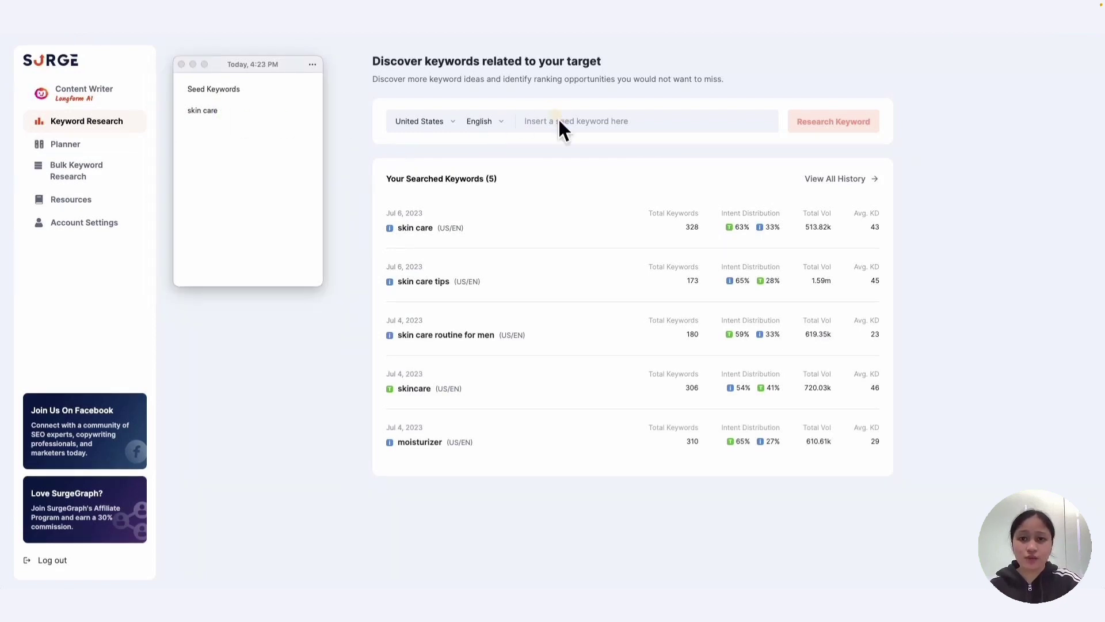
# Research 'skin care' and copy the link address of the #2 SERP result, Skin care basics.
pyautogui.write('skin care')
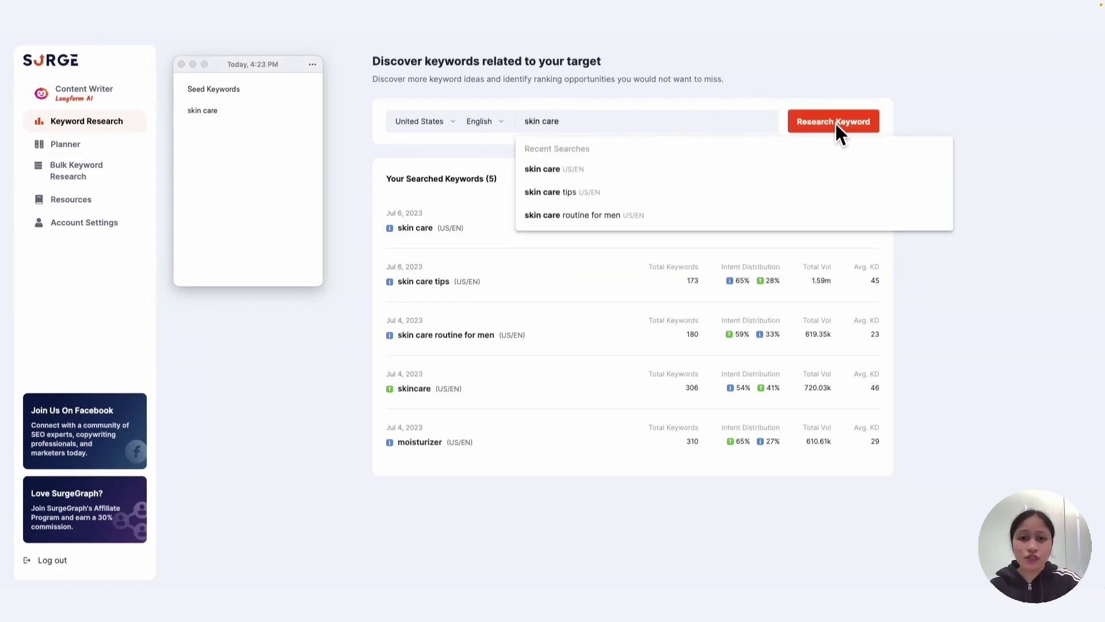
pyautogui.click(833, 123)
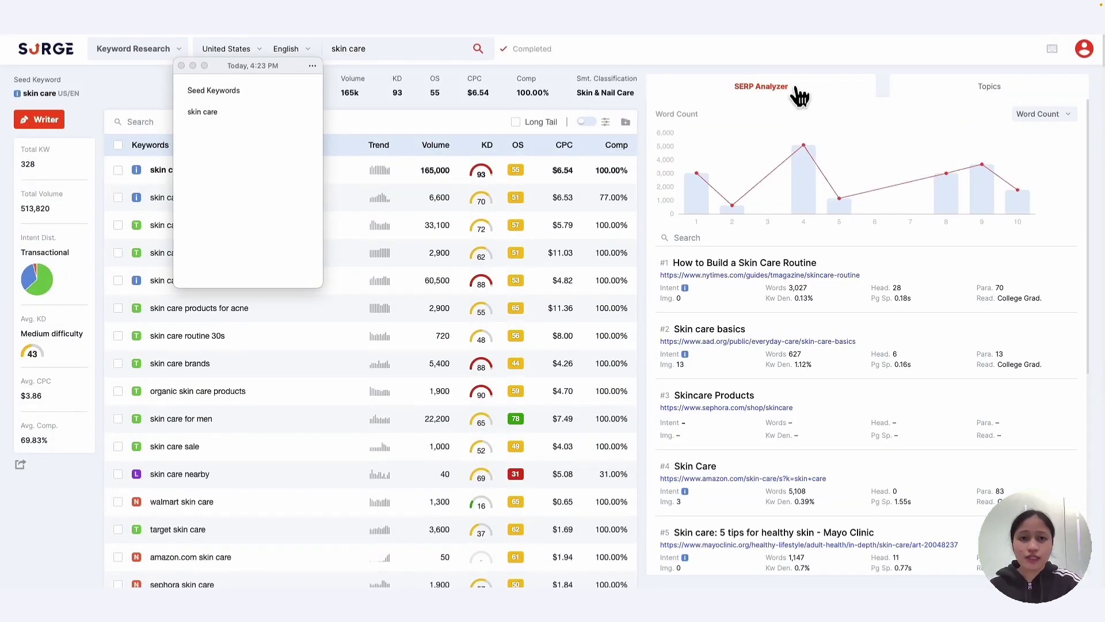
pyautogui.scroll(-3, 884, 276)
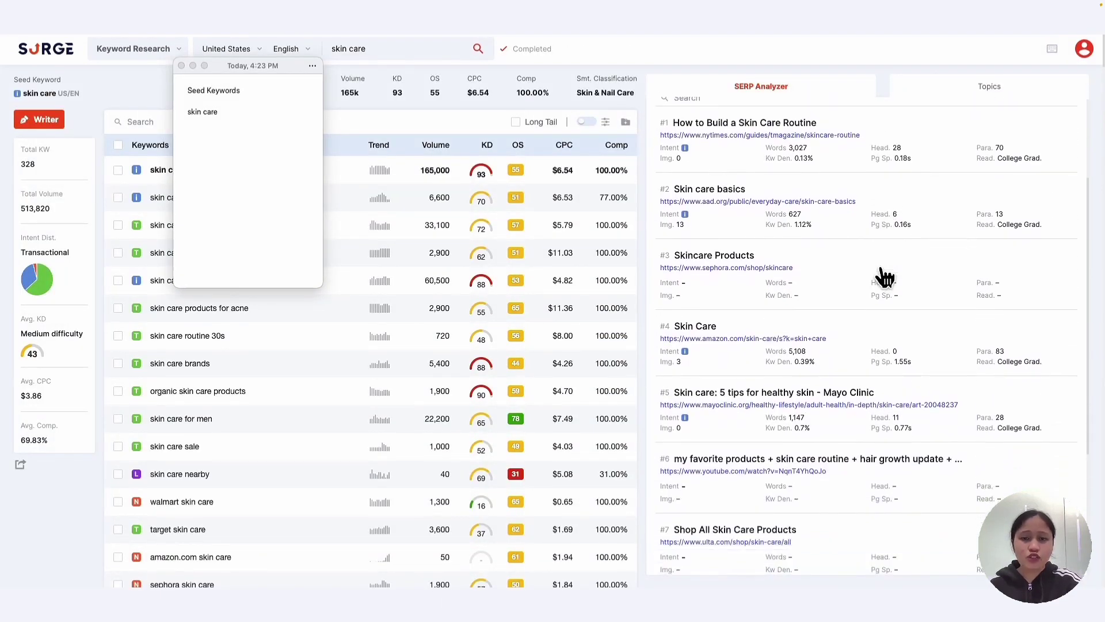
pyautogui.scroll(-1, 885, 276)
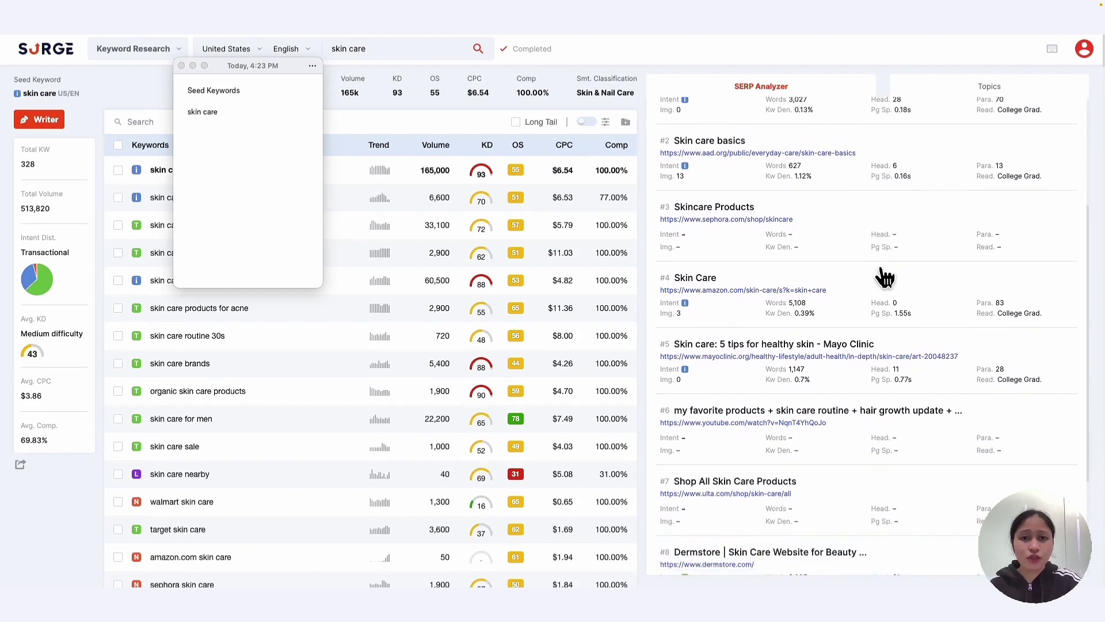
pyautogui.rightClick(823, 153)
pyautogui.click(853, 216)
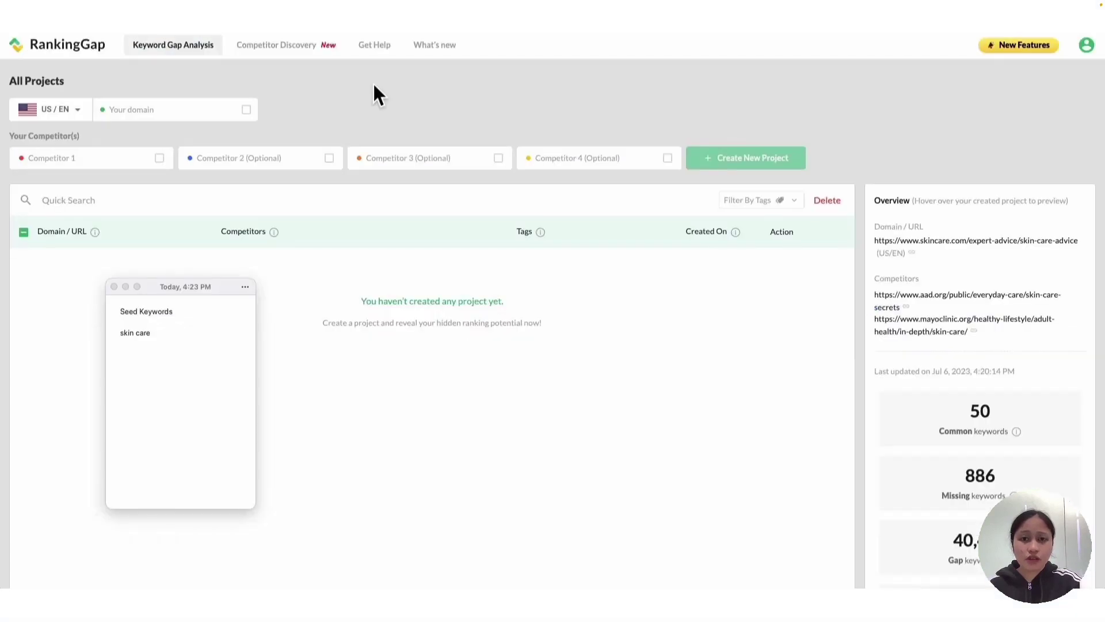
# Create a keyword gap project for the skincare.com page against aad.org and Mayo Clinic pages.
pyautogui.click(198, 113)
pyautogui.hotkey('ctrl', 'v')
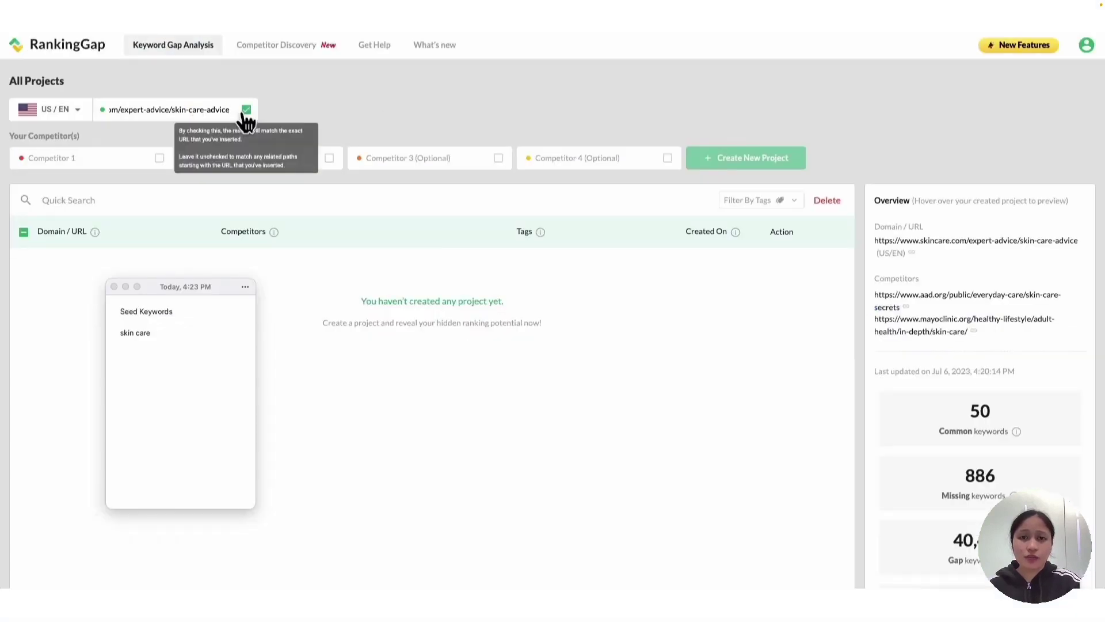
pyautogui.click(154, 160)
pyautogui.hotkey('ctrl', 'v')
pyautogui.click(279, 162)
pyautogui.hotkey('ctrl', 'v')
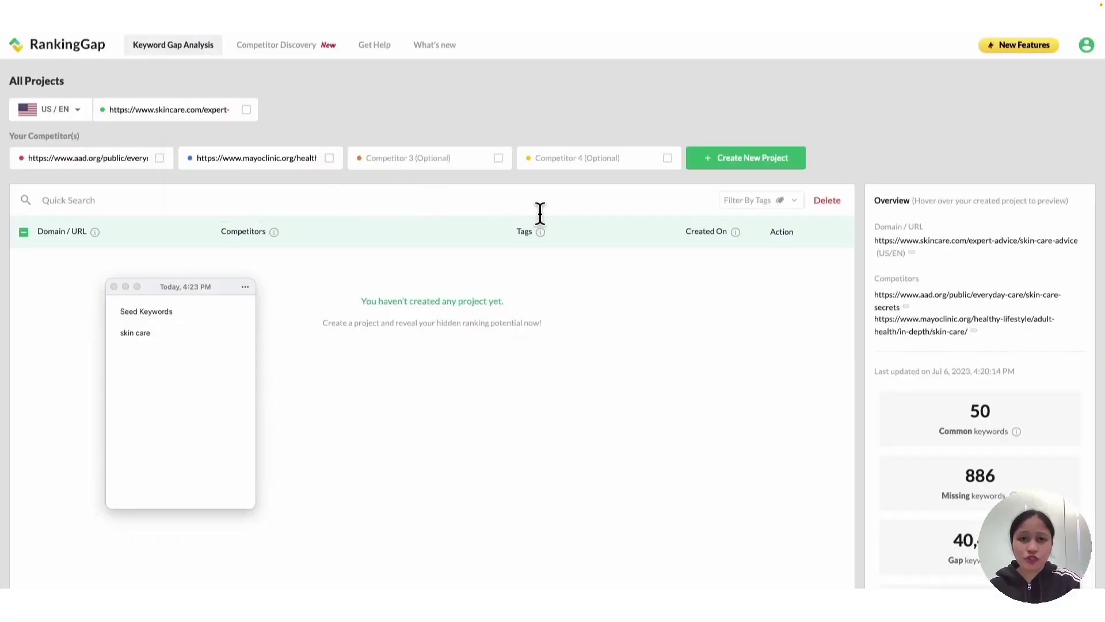
pyautogui.click(712, 167)
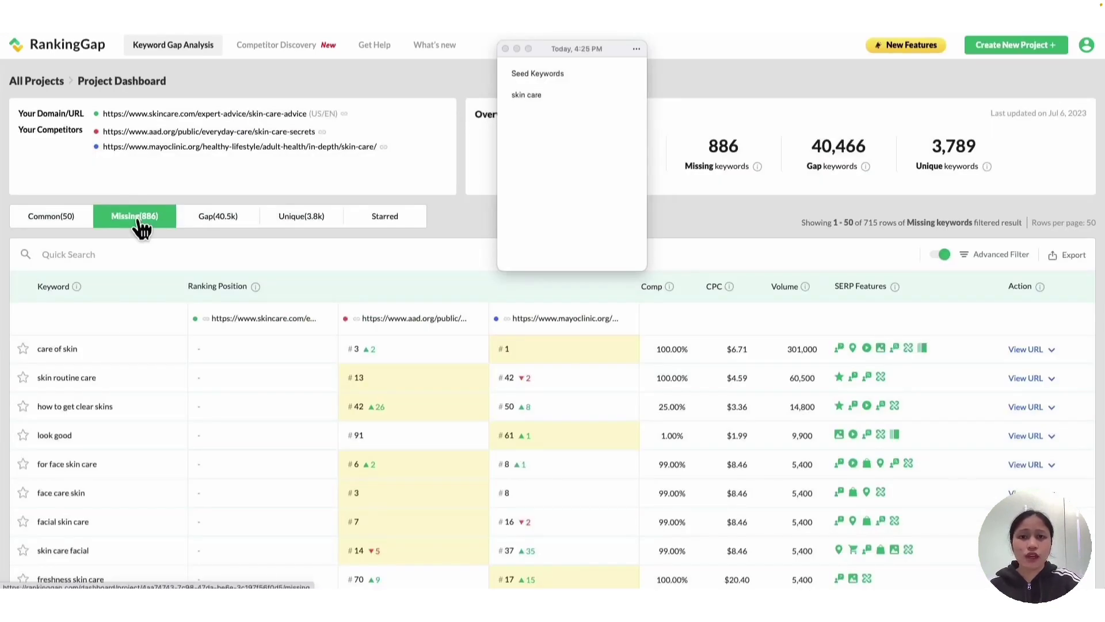
# Copy missing keywords such as 'care of skin' from the gap results into the seed note.
pyautogui.press('super+c')
pyautogui.moveTo(37, 349); pyautogui.dragTo(89, 361)
pyautogui.click(537, 115)
pyautogui.press('super+v')
pyautogui.scroll(-5, 422, 361)
pyautogui.press('super+c')
pyautogui.press('super+v')
pyautogui.scroll(-1, 94, 231)
pyautogui.moveTo(38, 192); pyautogui.dragTo(113, 192)
pyautogui.press('super+c')
pyautogui.press('super+v')
pyautogui.moveTo(38, 164); pyautogui.dragTo(96, 163)
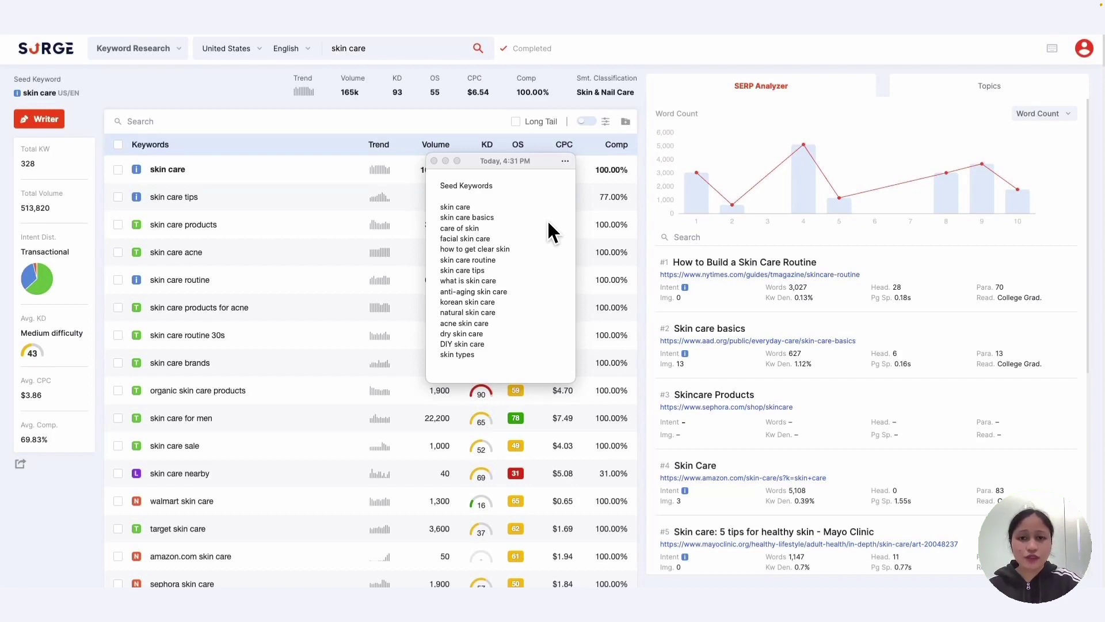
# Bring the seed keyword note forward and select its 'skin care' line.
pyautogui.click(479, 219)
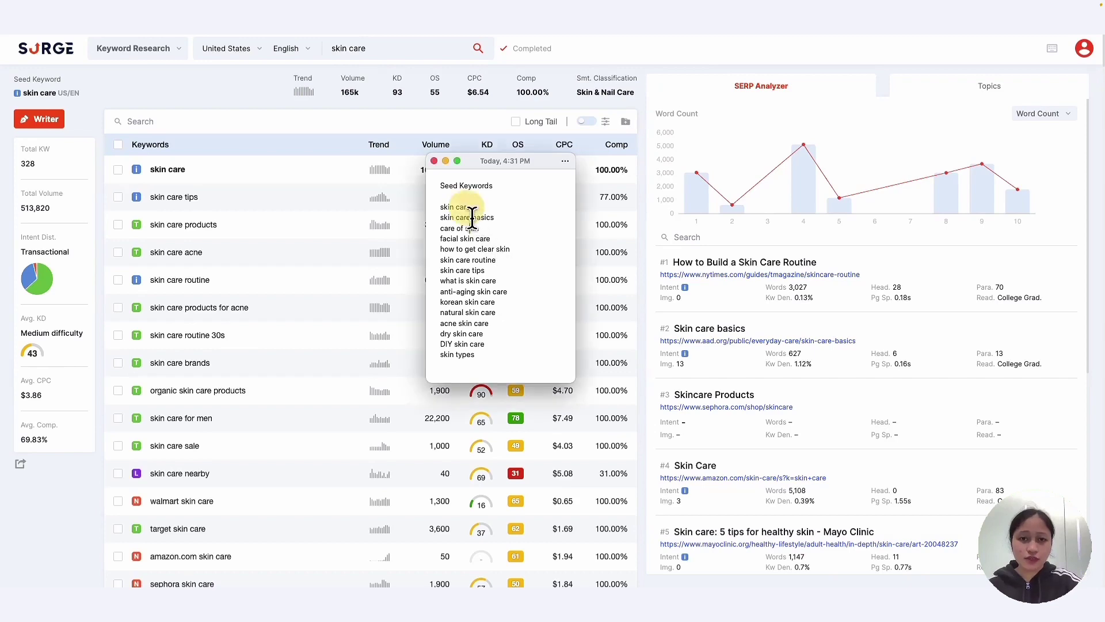
pyautogui.tripleClick(471, 209)
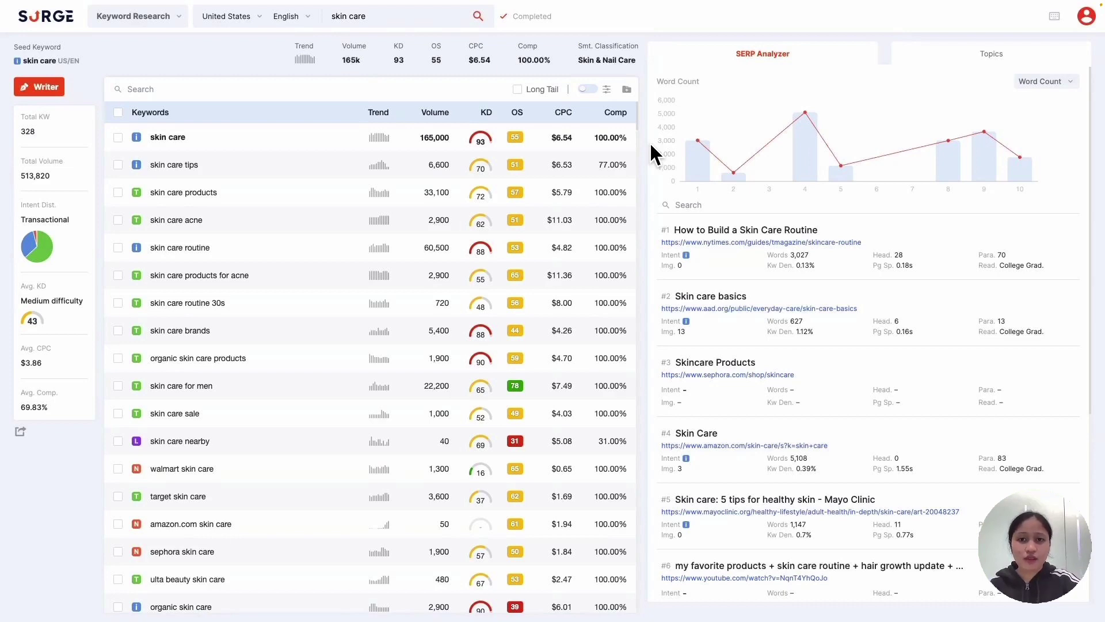
# Filter keywords to Informational search intent and sort by OS from highest to lowest.
pyautogui.click(607, 90)
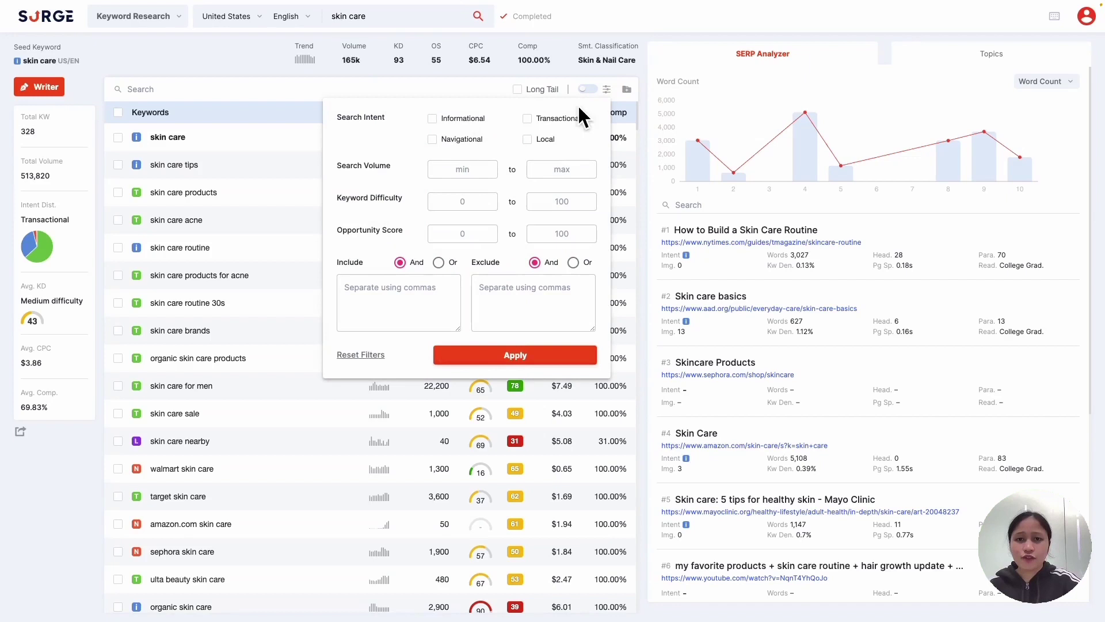
pyautogui.click(432, 118)
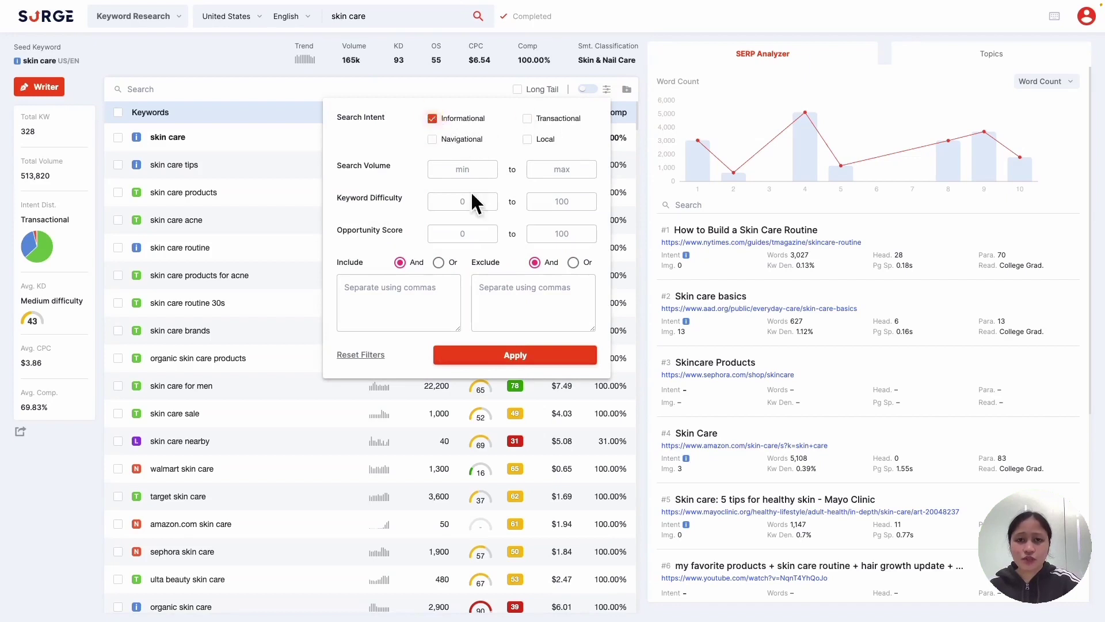
pyautogui.click(527, 356)
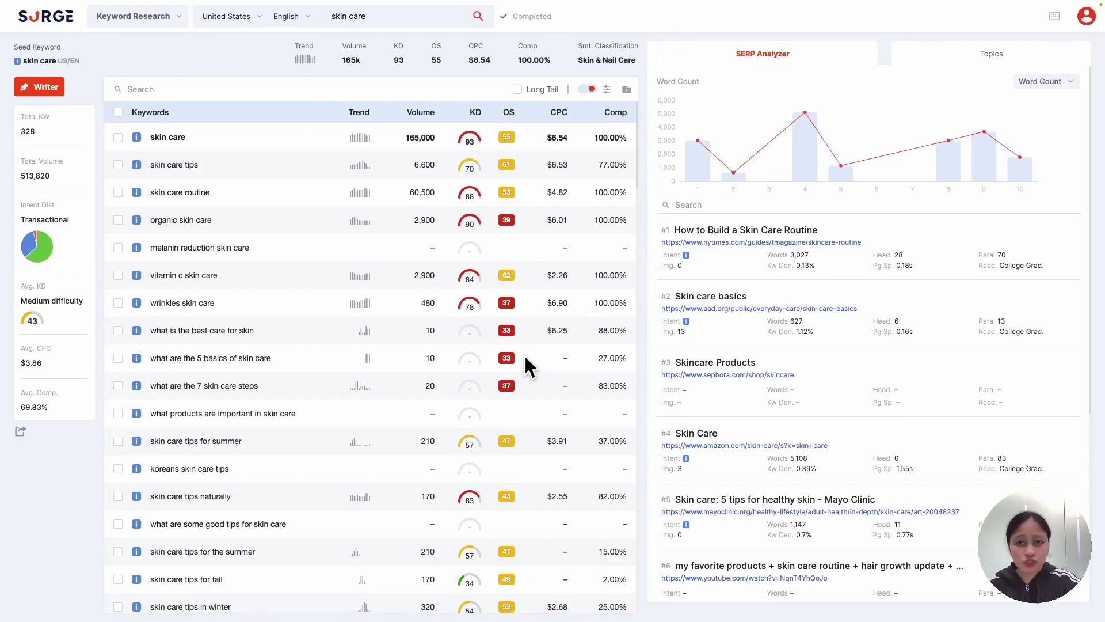
pyautogui.click(509, 113)
pyautogui.click(509, 115)
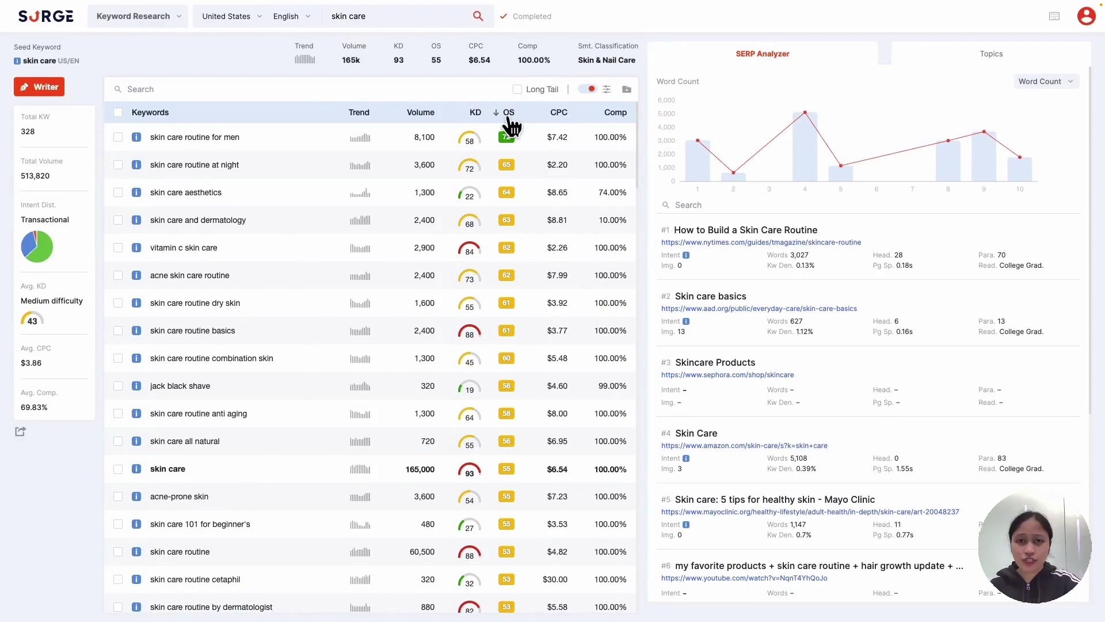
# Tick the top eight keywords, starting with skin care routine for men, at night, aesthetics, dermatology.
pyautogui.click(118, 137)
pyautogui.click(118, 165)
pyautogui.click(118, 192)
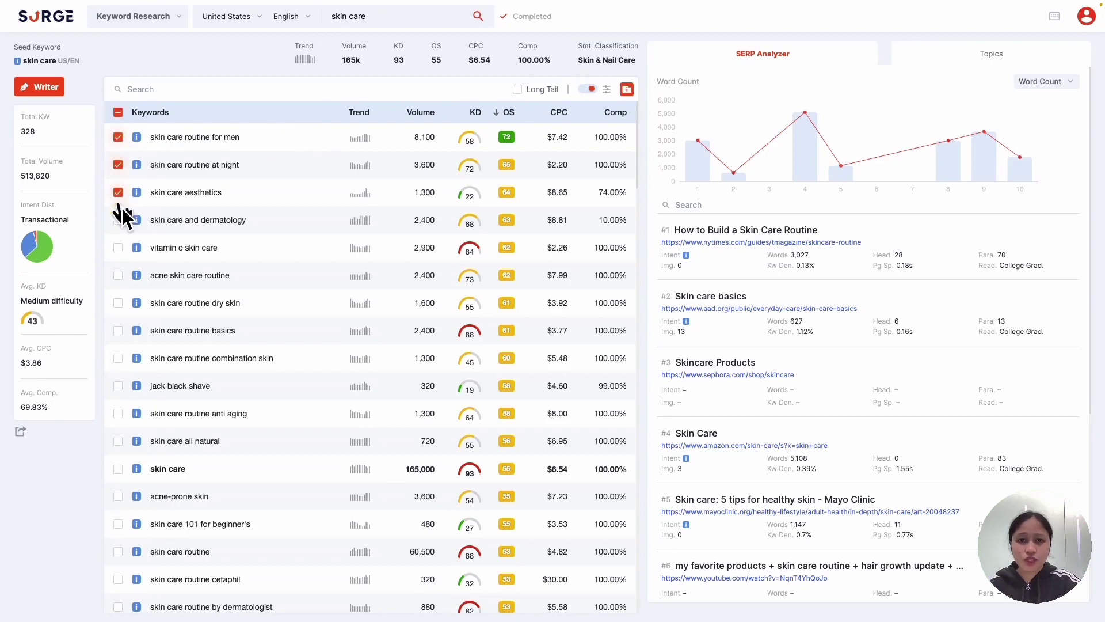
pyautogui.click(118, 220)
pyautogui.click(118, 248)
pyautogui.click(118, 275)
pyautogui.click(118, 303)
pyautogui.click(118, 330)
# Add the ticked keywords to a new project named 'Skin Care'.
pyautogui.click(626, 88)
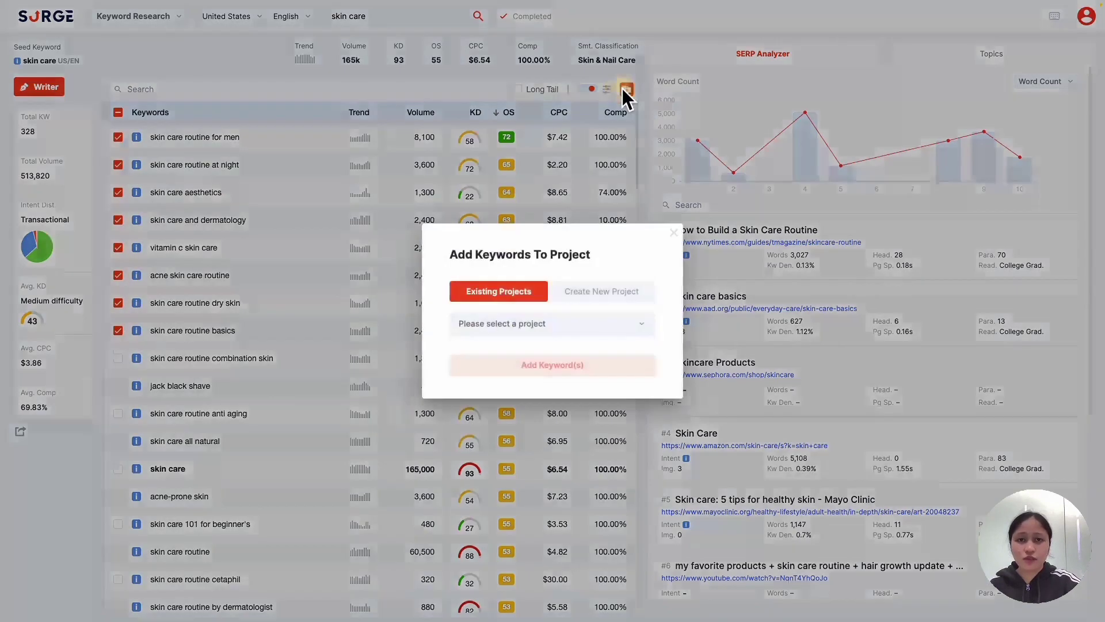
pyautogui.click(602, 234)
pyautogui.click(555, 346)
pyautogui.write('Skin Care')
pyautogui.click(551, 420)
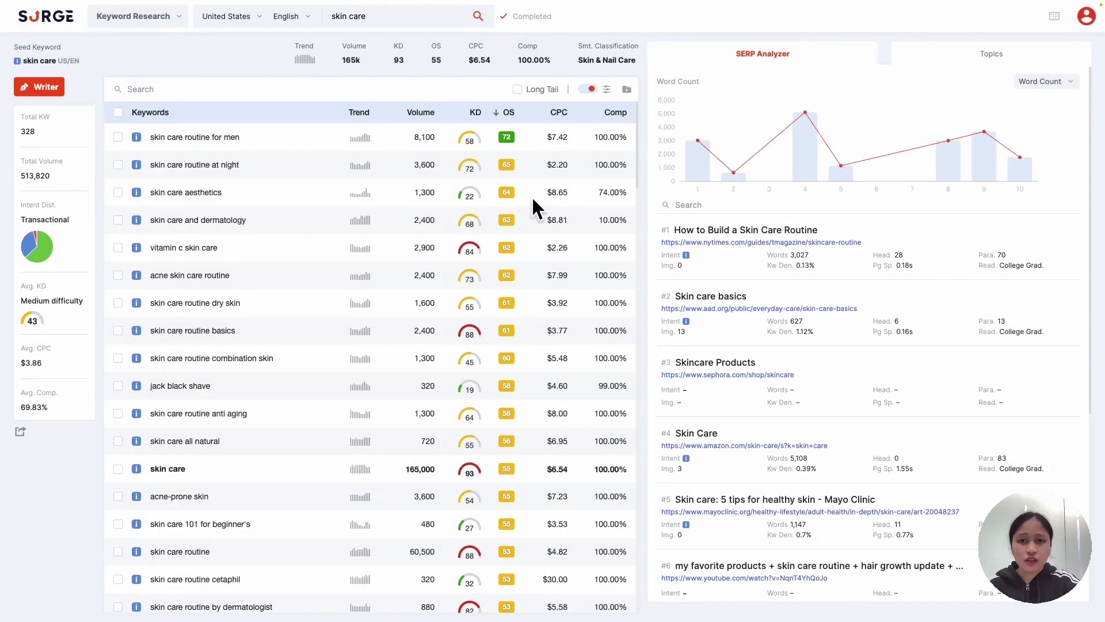
# Show long-tail keywords and tick combination skin, anti aging, 101 for beginner's and acne prone routines.
pyautogui.click(518, 89)
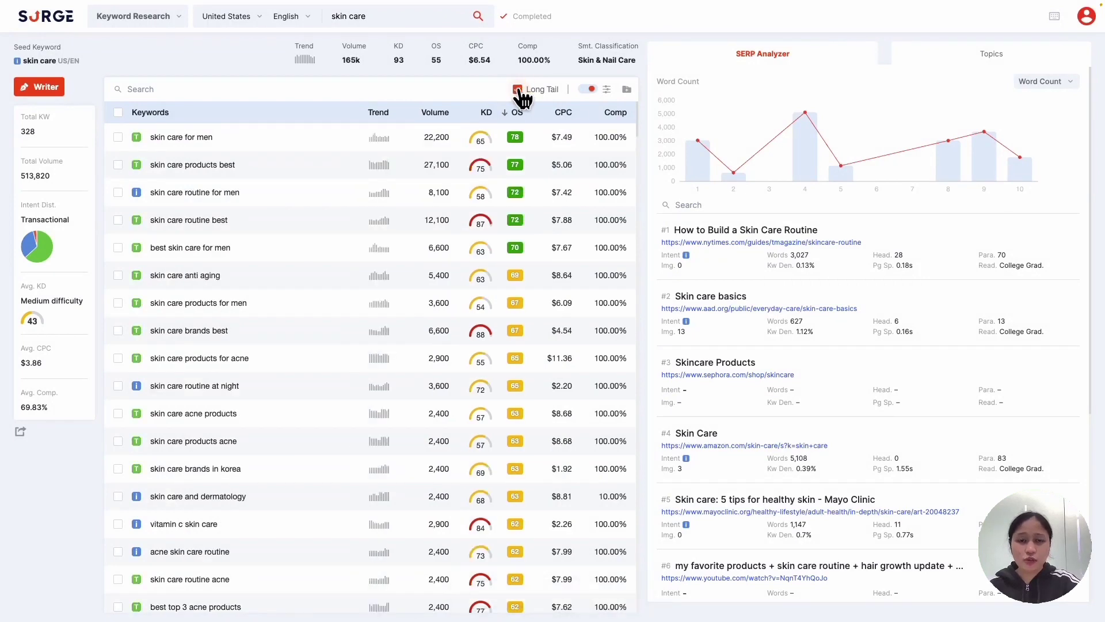
pyautogui.click(588, 89)
pyautogui.click(118, 330)
pyautogui.click(118, 358)
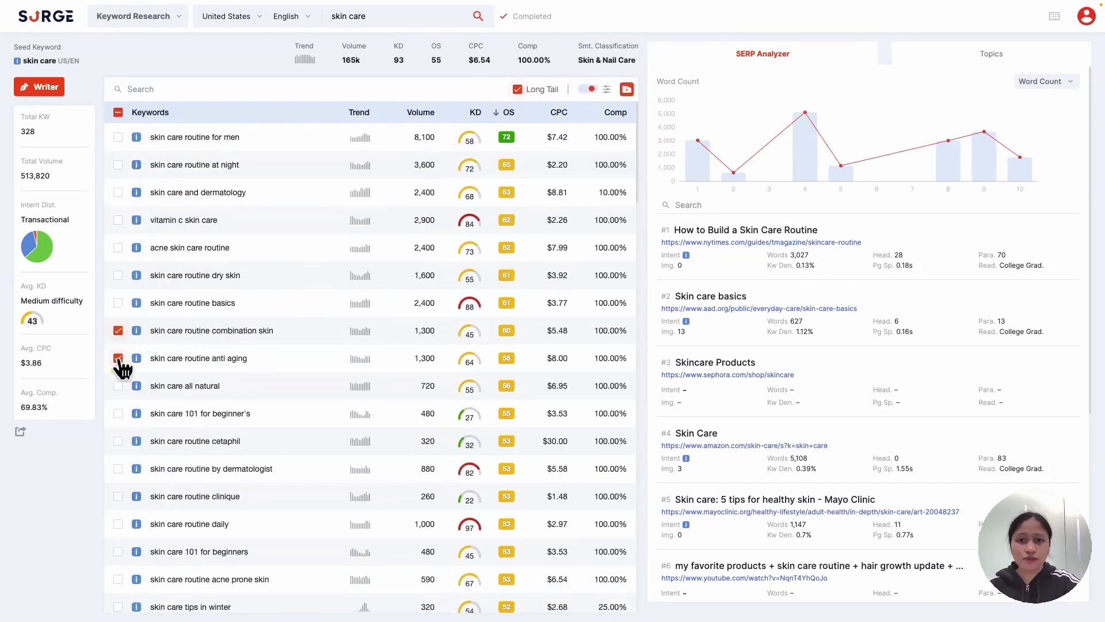
pyautogui.click(118, 413)
pyautogui.scroll(-3, 121, 426)
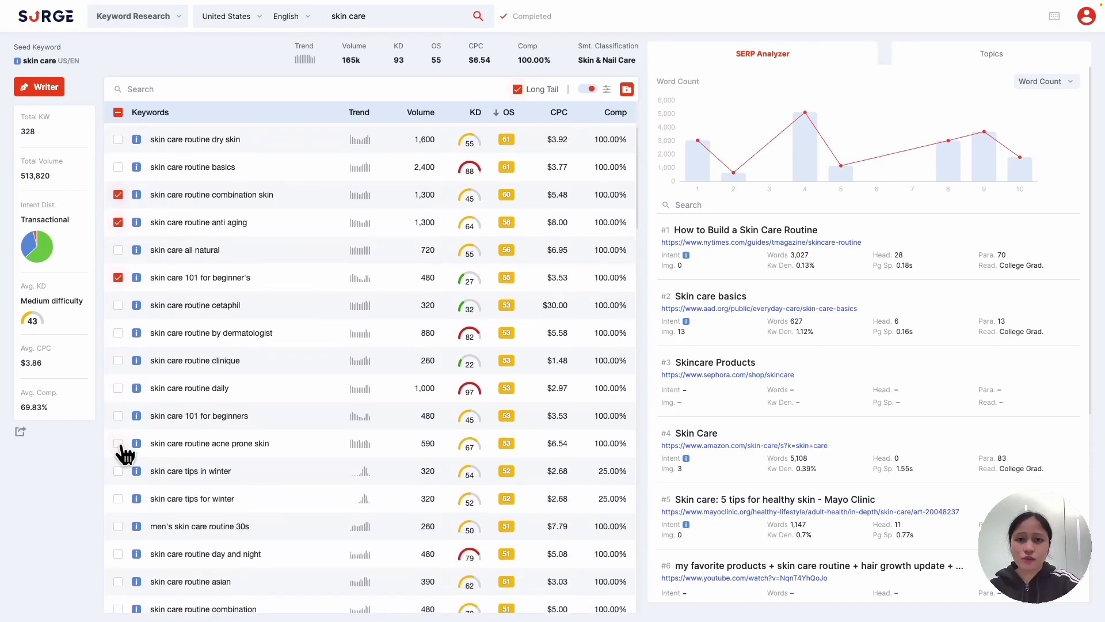
pyautogui.click(118, 444)
# Add the four ticked keywords to the existing Skin Care project.
pyautogui.click(626, 89)
pyautogui.click(599, 321)
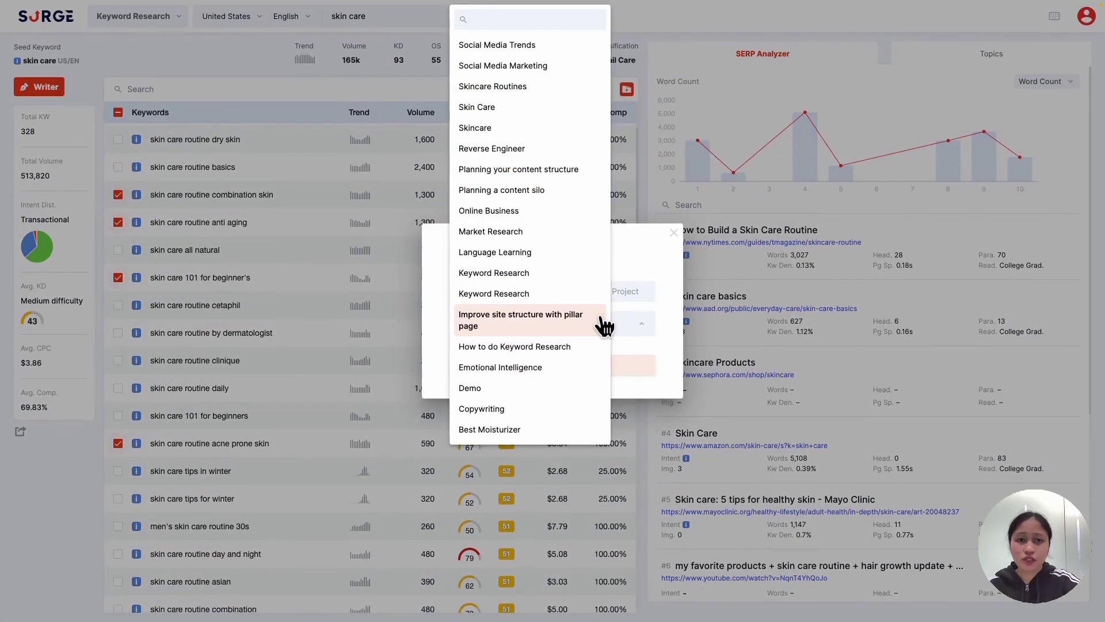
pyautogui.click(543, 109)
pyautogui.click(550, 365)
pyautogui.click(550, 359)
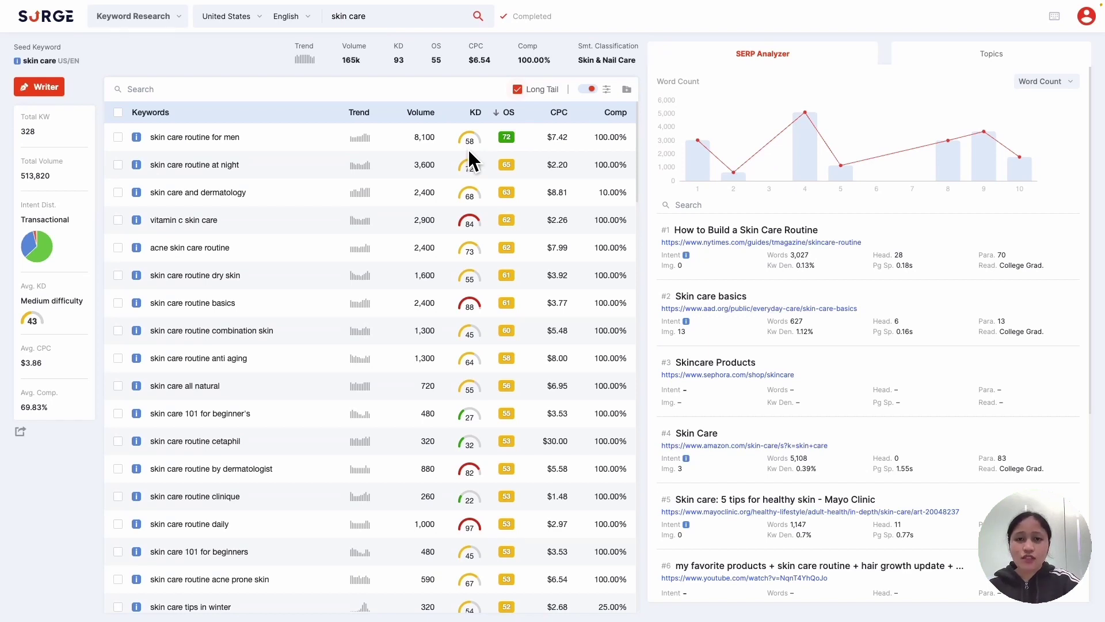
# Add 'skin care routine for men' to the Skin Care project and dismiss the confirmation.
pyautogui.click(118, 137)
pyautogui.click(626, 89)
pyautogui.click(561, 323)
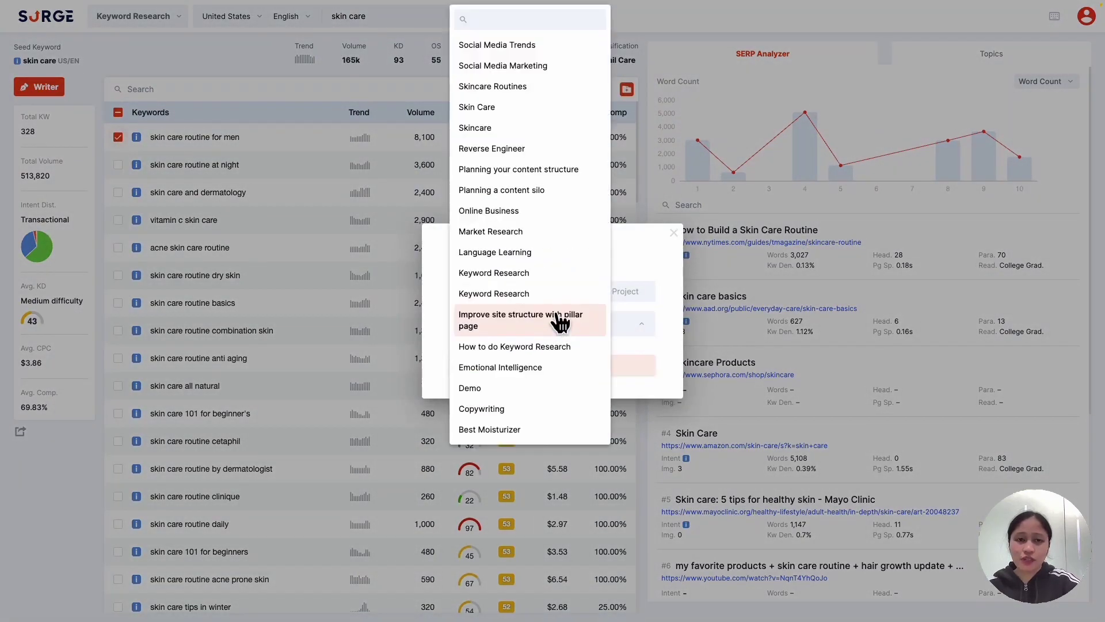
pyautogui.click(495, 109)
pyautogui.click(568, 371)
pyautogui.click(569, 367)
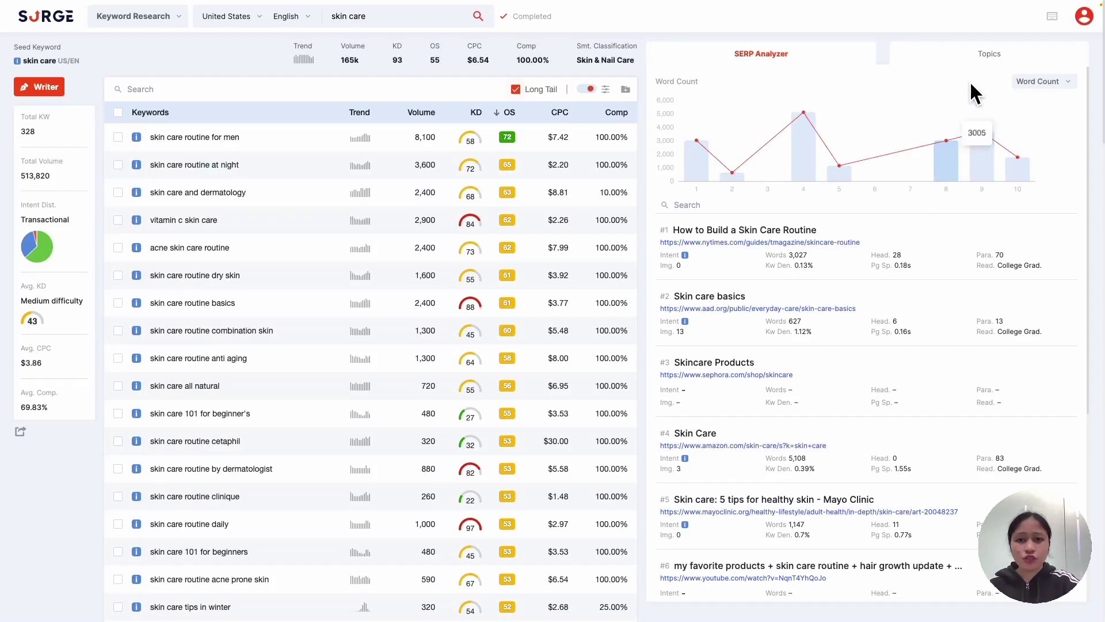
# Open the skin topic cluster, sort by OS and tick its top four keywords.
pyautogui.click(987, 57)
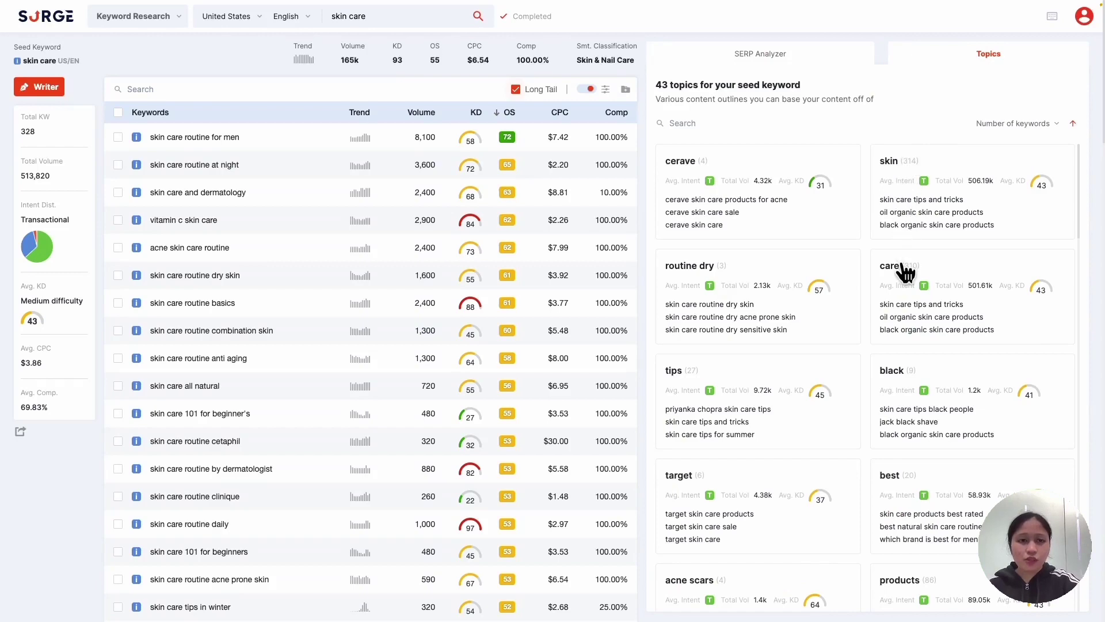
pyautogui.click(938, 218)
pyautogui.click(967, 190)
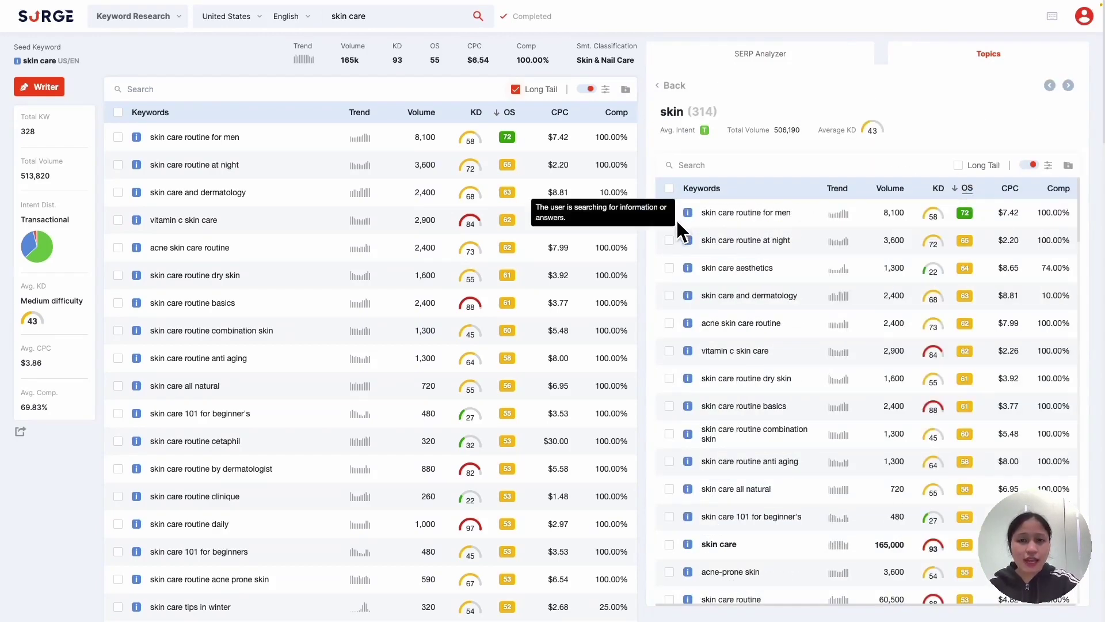
pyautogui.click(669, 213)
pyautogui.click(669, 240)
pyautogui.click(669, 268)
pyautogui.click(669, 296)
# Add the four ticked topic keywords to the Skin Care project and return to topics.
pyautogui.click(1067, 165)
pyautogui.click(547, 323)
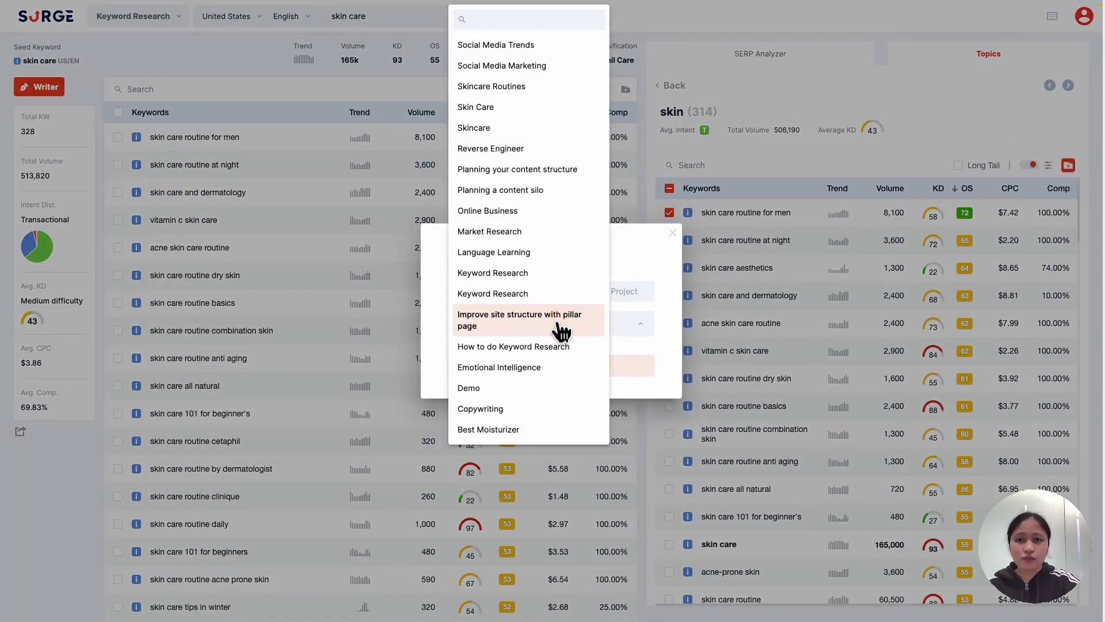
pyautogui.click(484, 106)
pyautogui.click(550, 369)
pyautogui.click(553, 359)
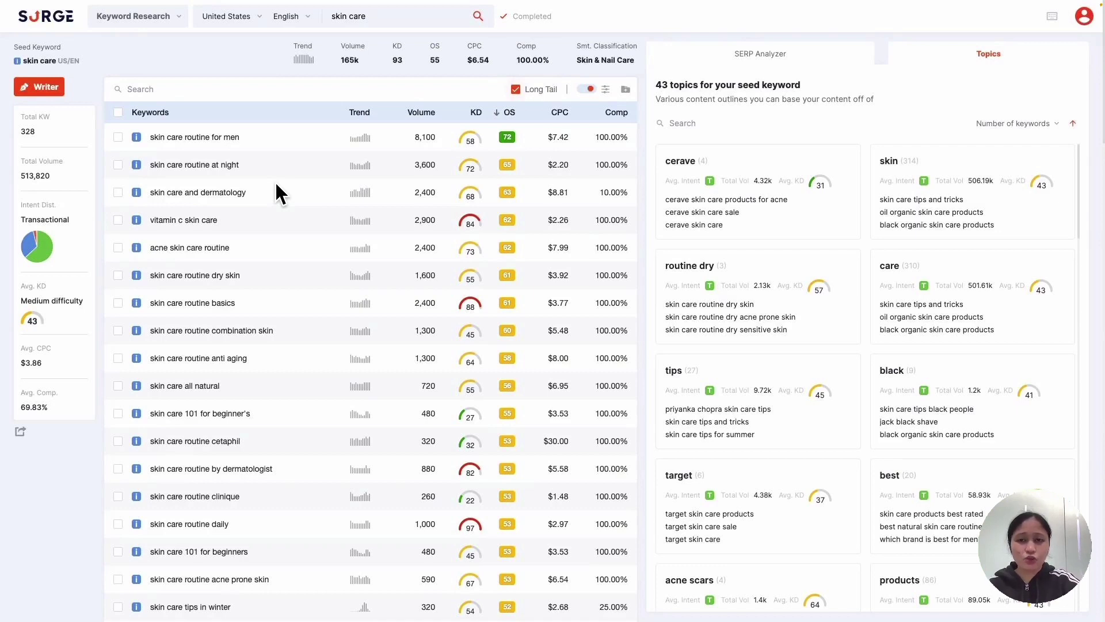
# Research 'skin care routine for men', 'skin care routine steps' and another related keyword as new seeds.
pyautogui.moveTo(245, 147)
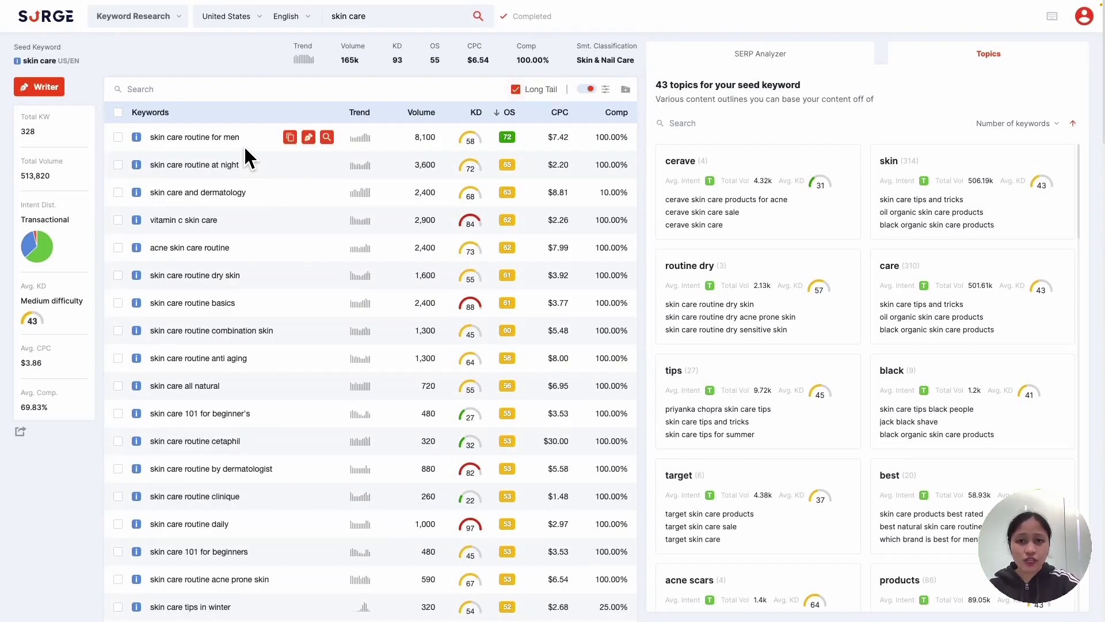
pyautogui.click(328, 138)
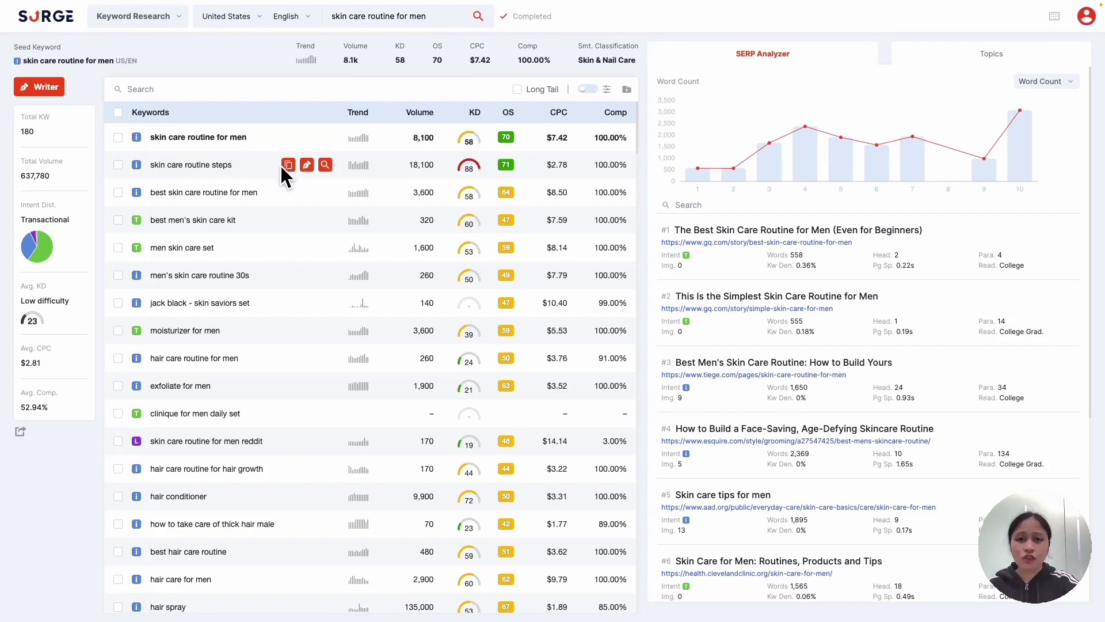
pyautogui.click(323, 166)
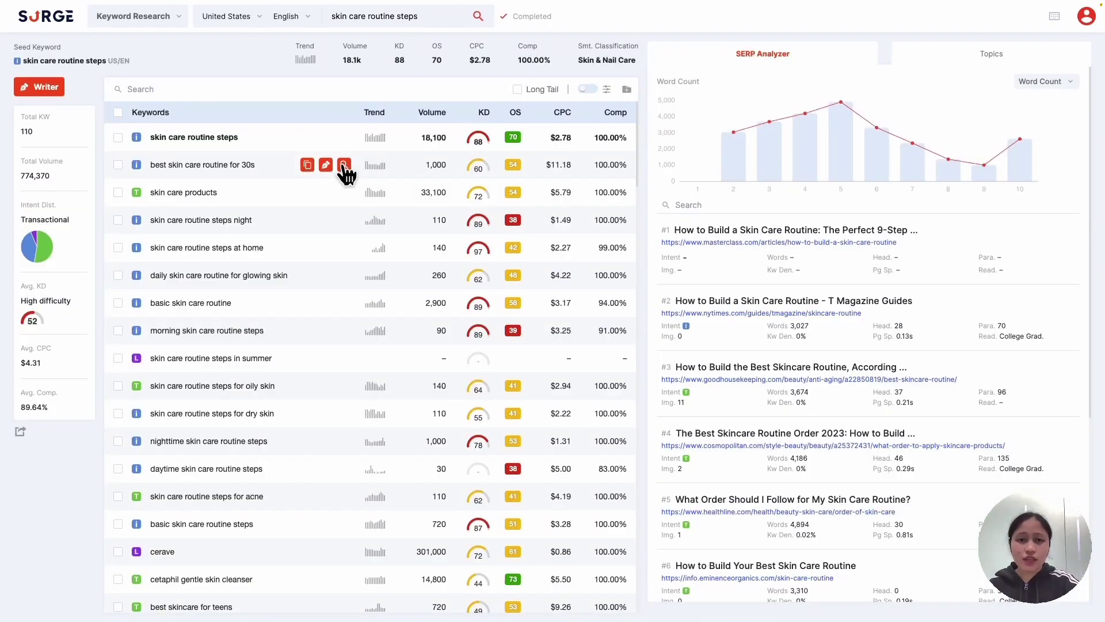
pyautogui.click(344, 302)
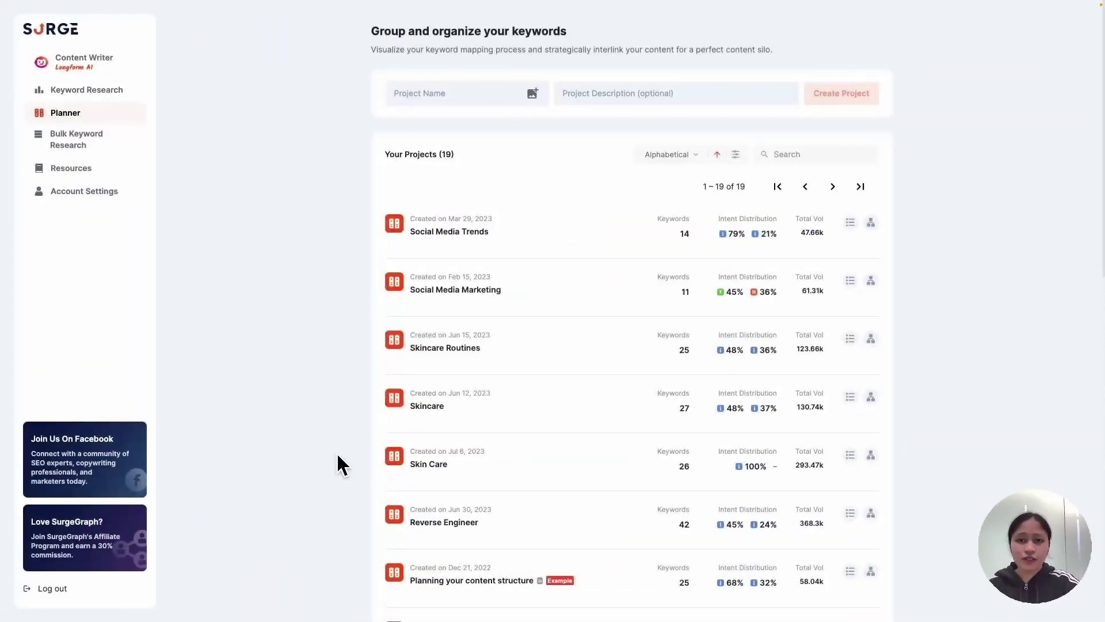
# Open the Skin Care planner project in Keyword Mapper to show its silo of three pillar keywords.
pyautogui.click(443, 461)
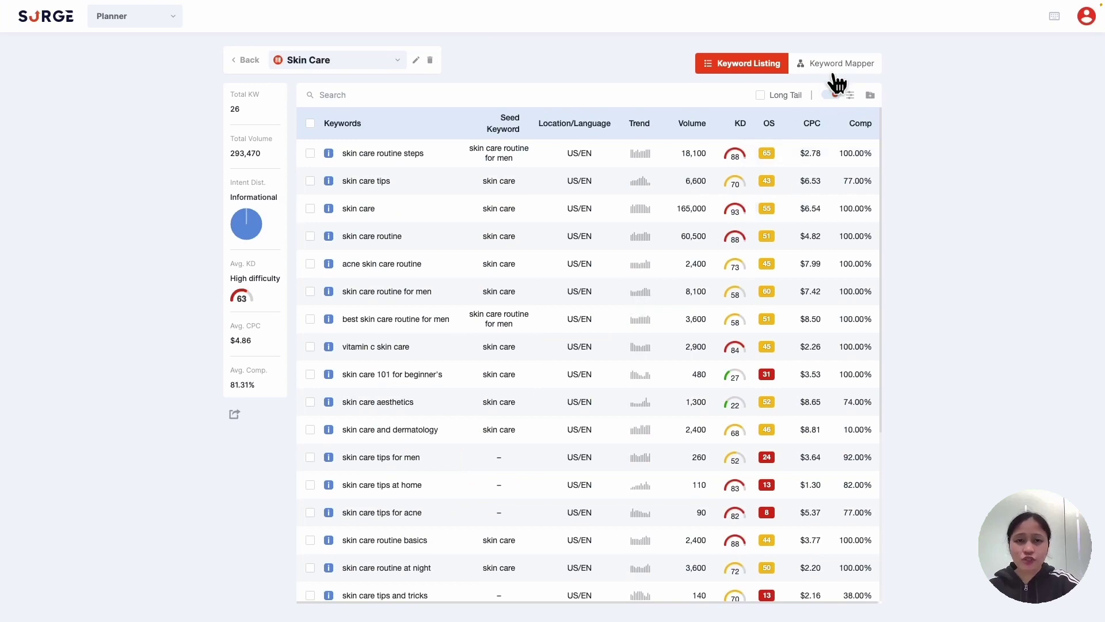
pyautogui.click(835, 66)
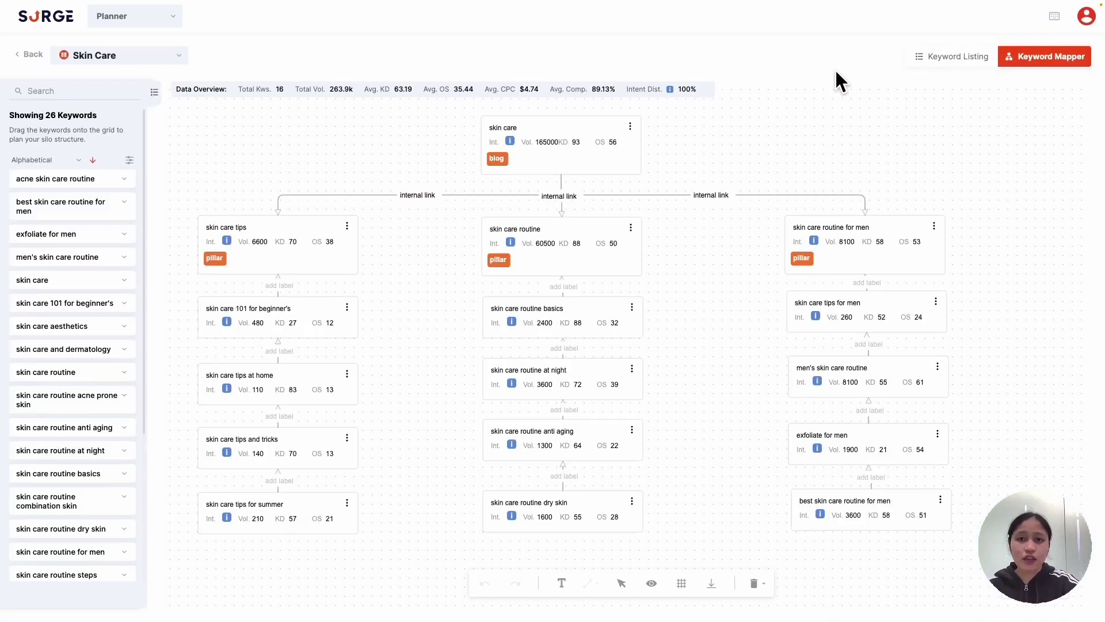